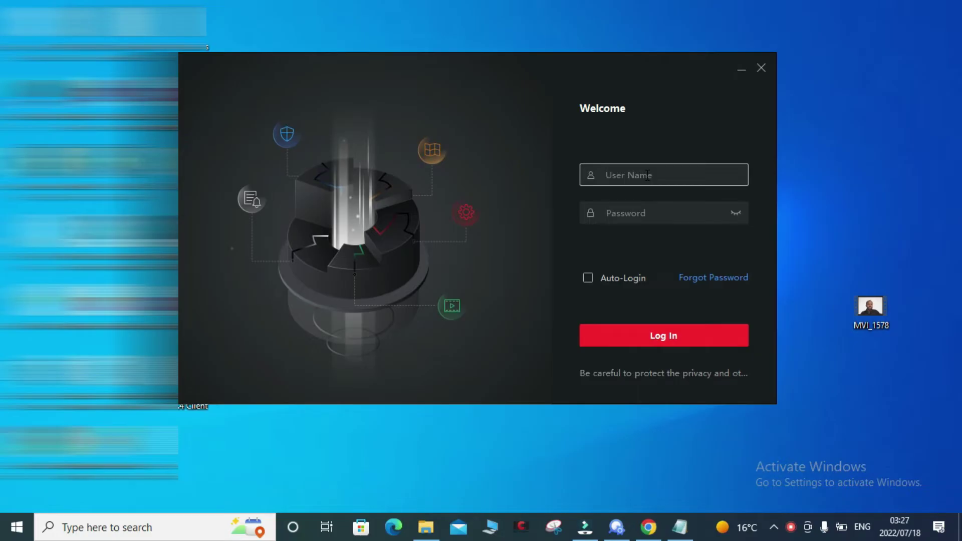
- Log in to iVMS-4200 with user name admin and its password
click(648, 175)
text(admi)
text(n)
key(Tab)
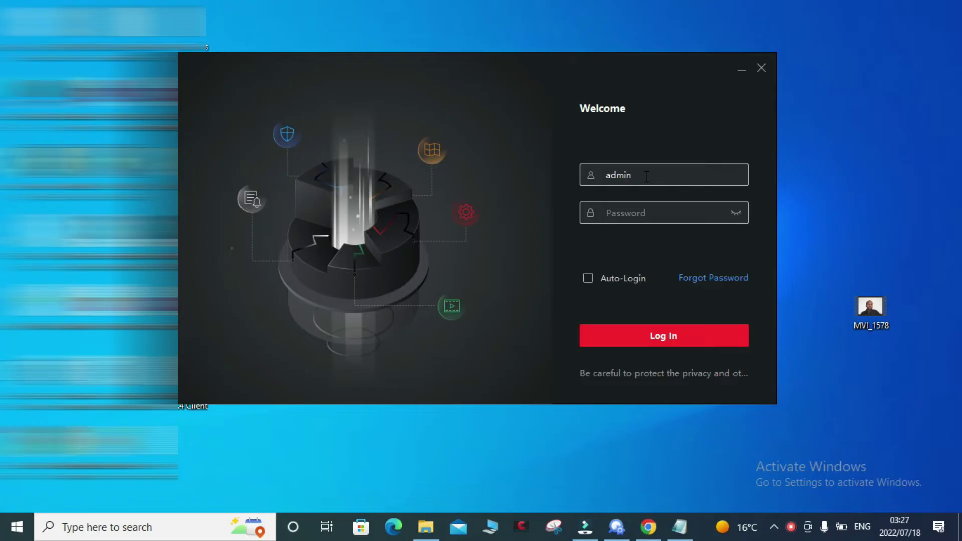
text(••)
text(•••)
text(•••••)
click(657, 335)
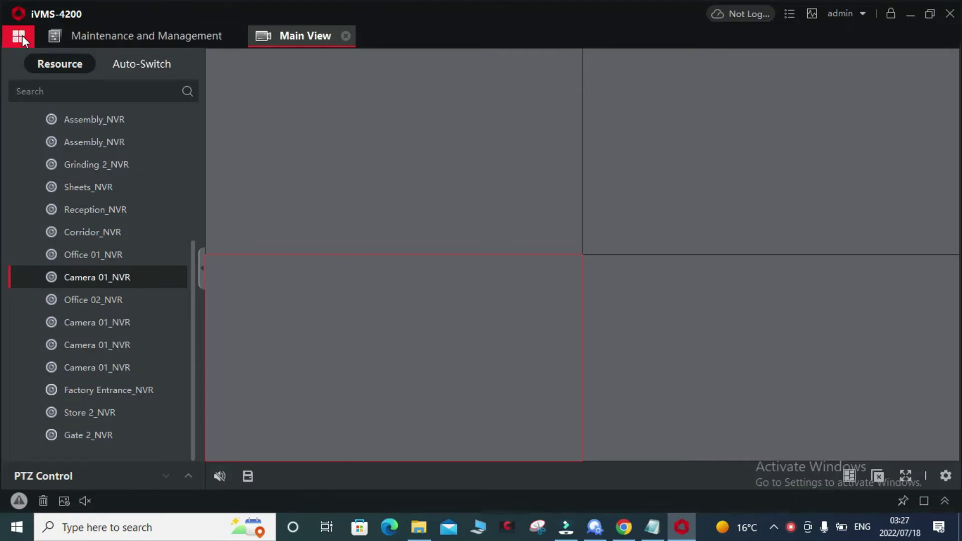
- Add a new user in Account Management and select its default name 'New User 1' for replacement
click(22, 36)
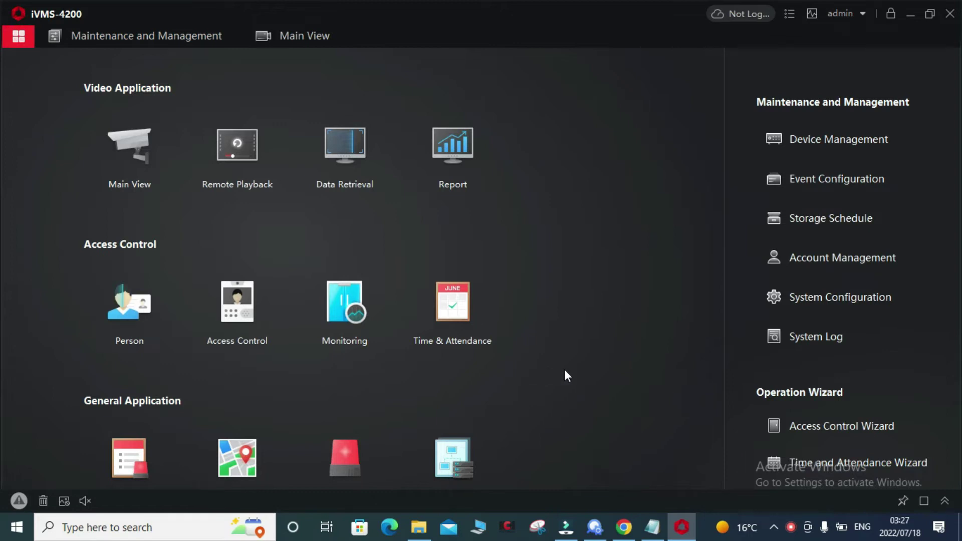
click(815, 256)
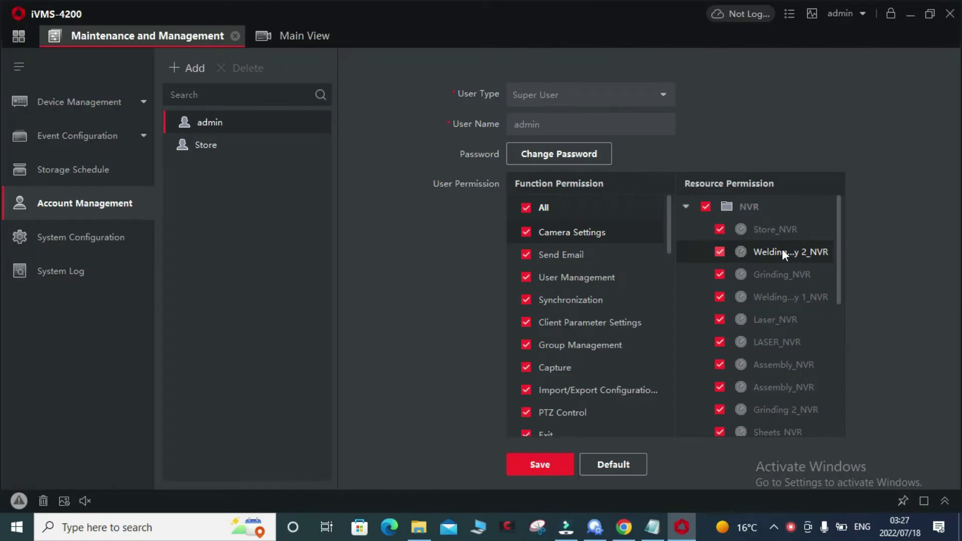
click(189, 65)
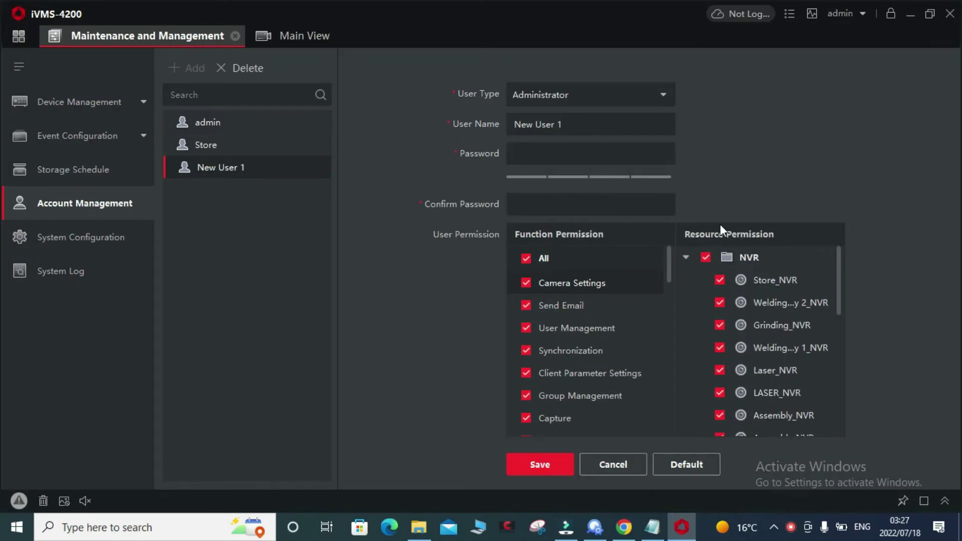
click(588, 124)
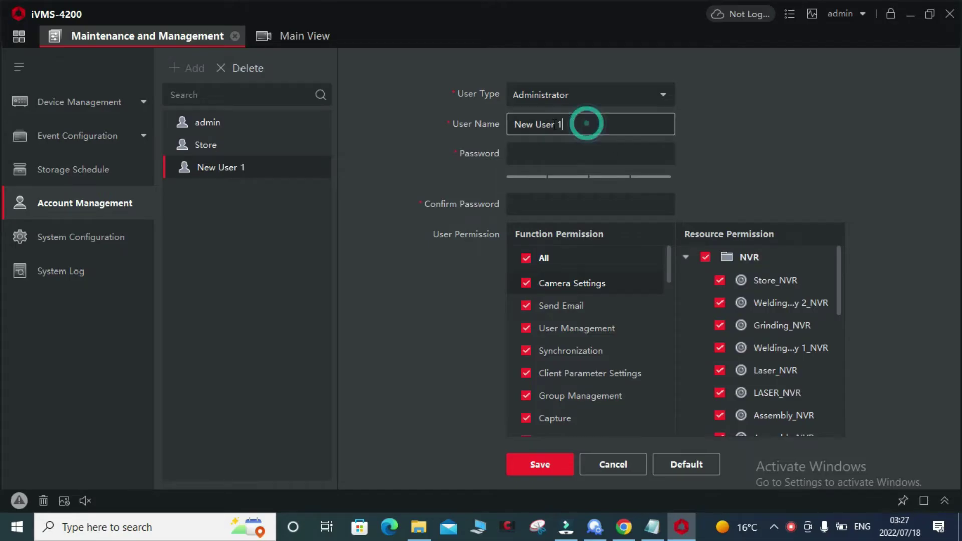
drag(586, 123, 453, 132)
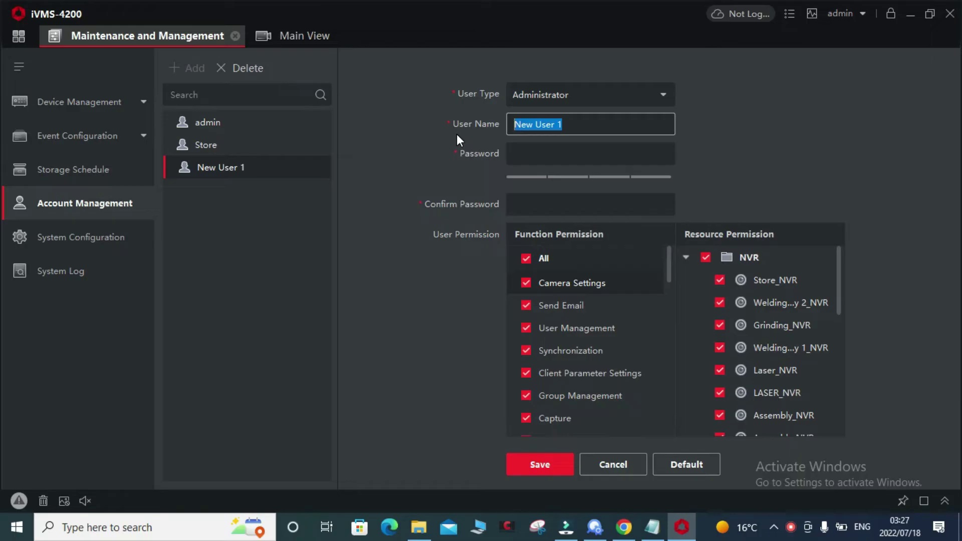
text(store)
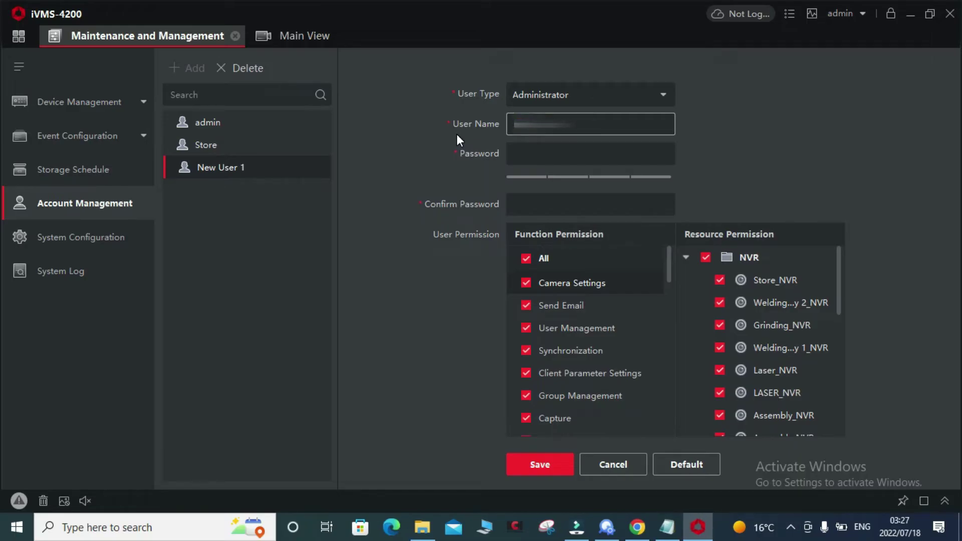
- Enter a strong password for the new user and start retyping it in Confirm Password
click(542, 155)
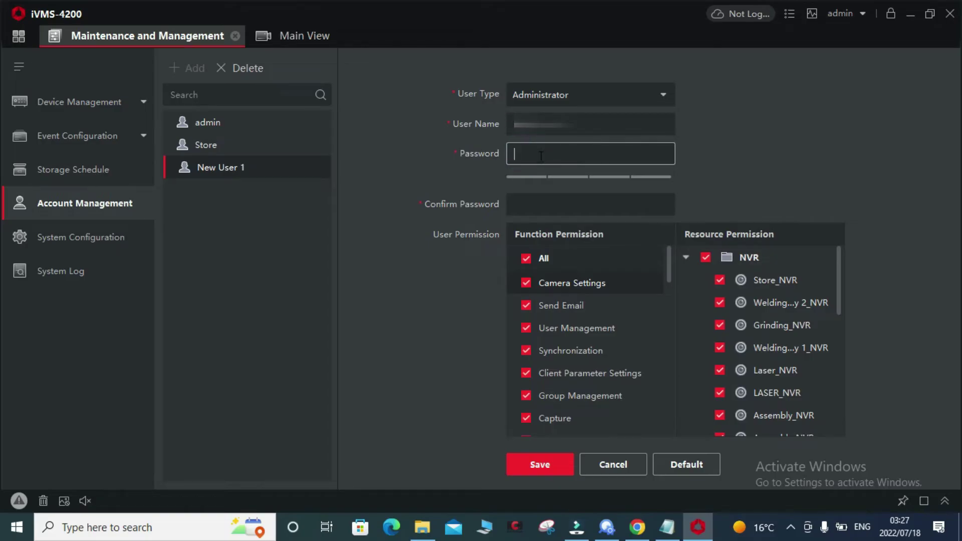
text(a)
text(aaaa)
text(aa)
text(aaa)
key(Tab)
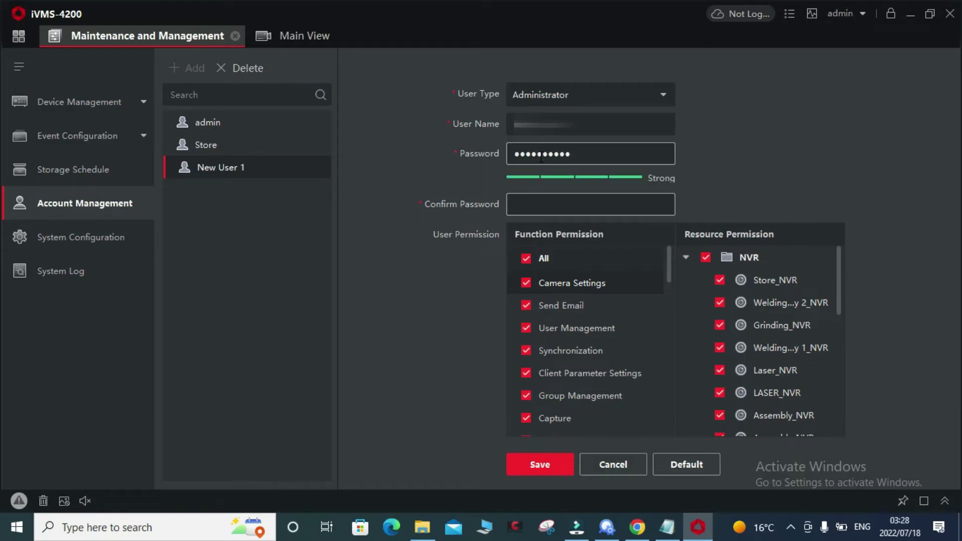
text(aaaaa)
text(aaaa)
text(a)
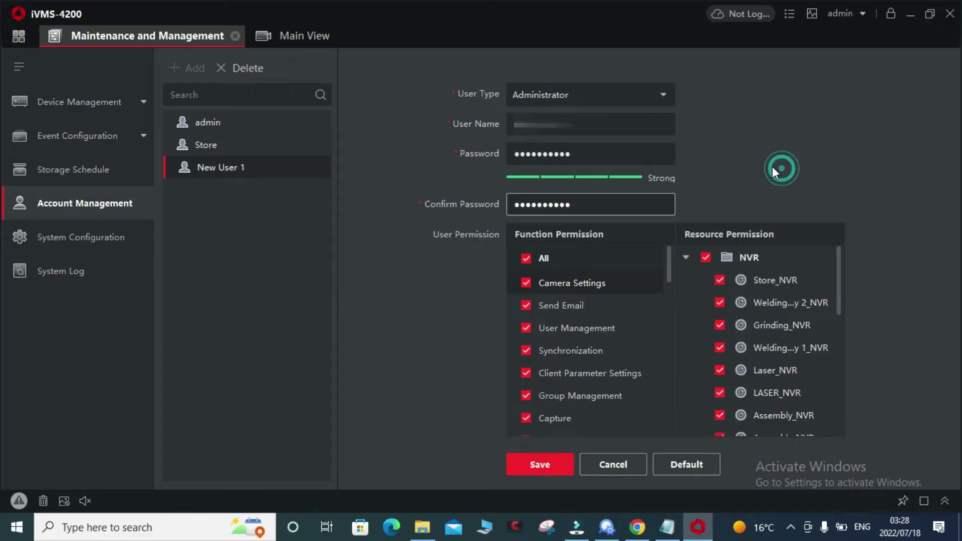
- Grant the new user only Live View, limited to Gate 2_NVR and Factory Entrance_NVR
click(527, 258)
click(526, 258)
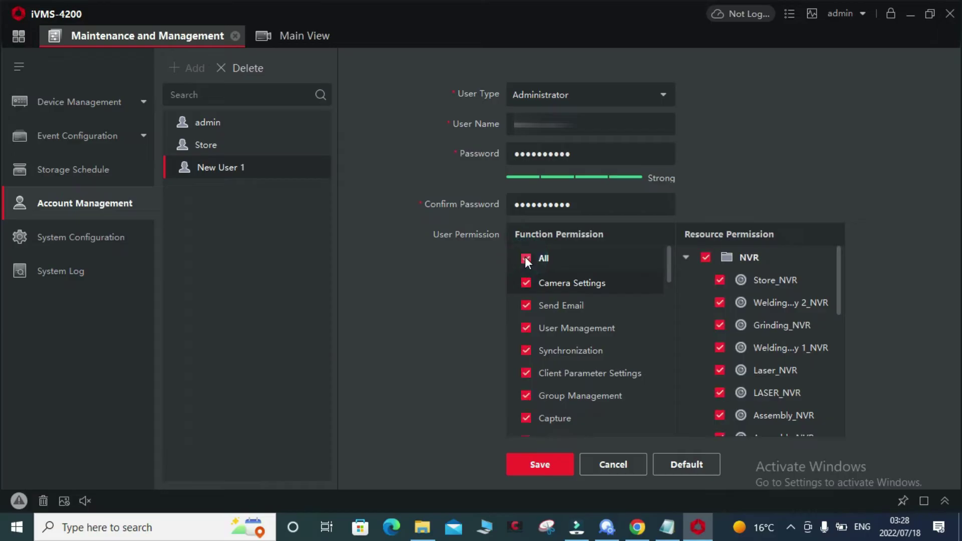
scroll(543, 391, down, 3)
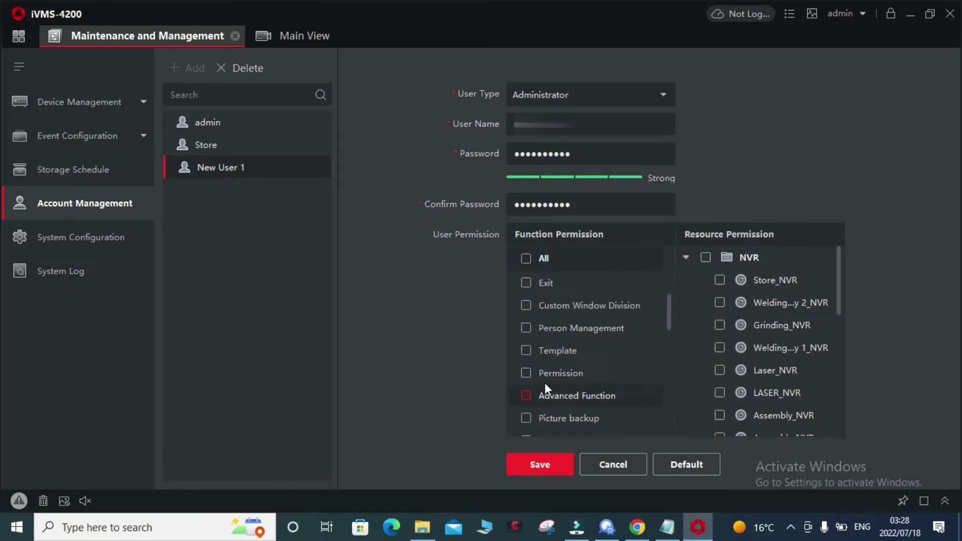
scroll(543, 376, down, 3)
scroll(541, 365, down, 3)
click(525, 396)
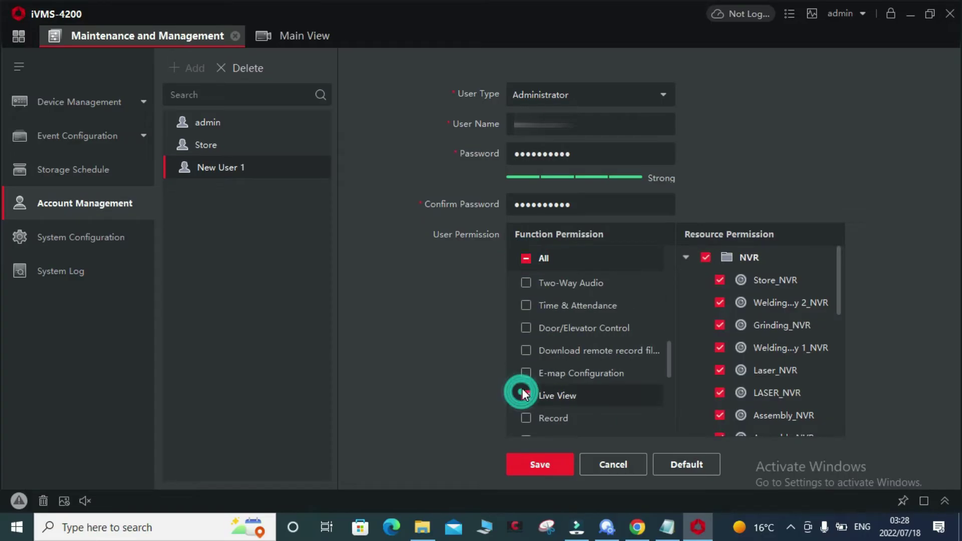
scroll(587, 338, down, 3)
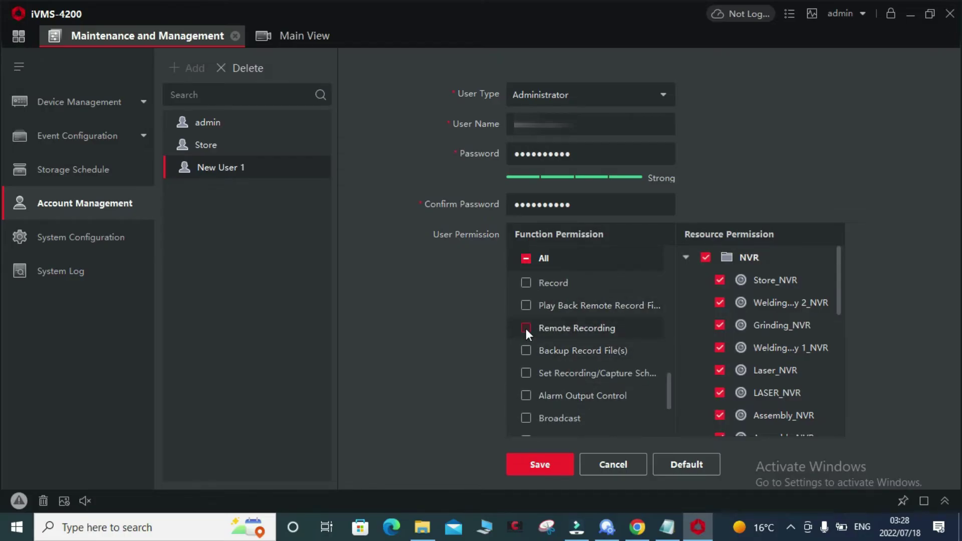
click(706, 257)
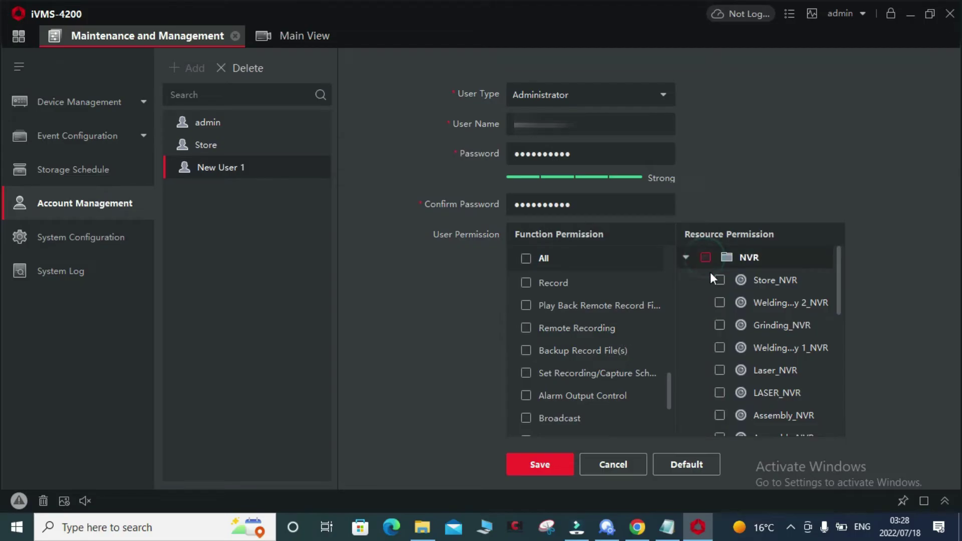
scroll(767, 376, down, 5)
scroll(765, 376, down, 3)
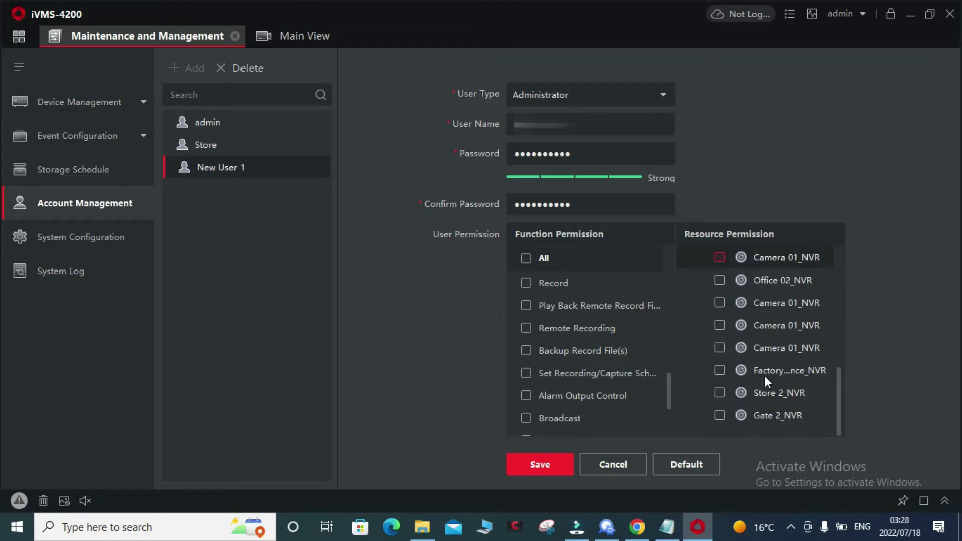
click(719, 415)
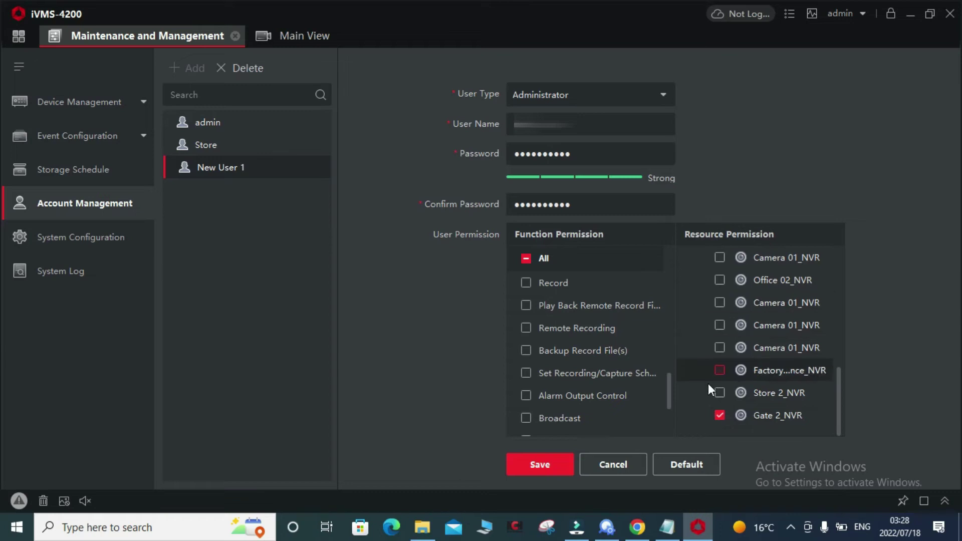
click(719, 370)
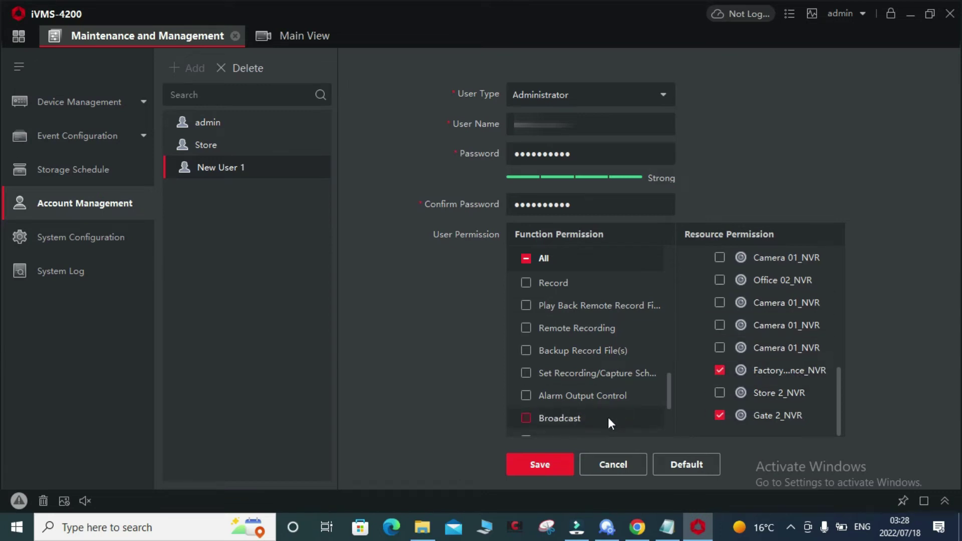
- Save the new user account and choose Switch User from the admin dropdown
click(548, 465)
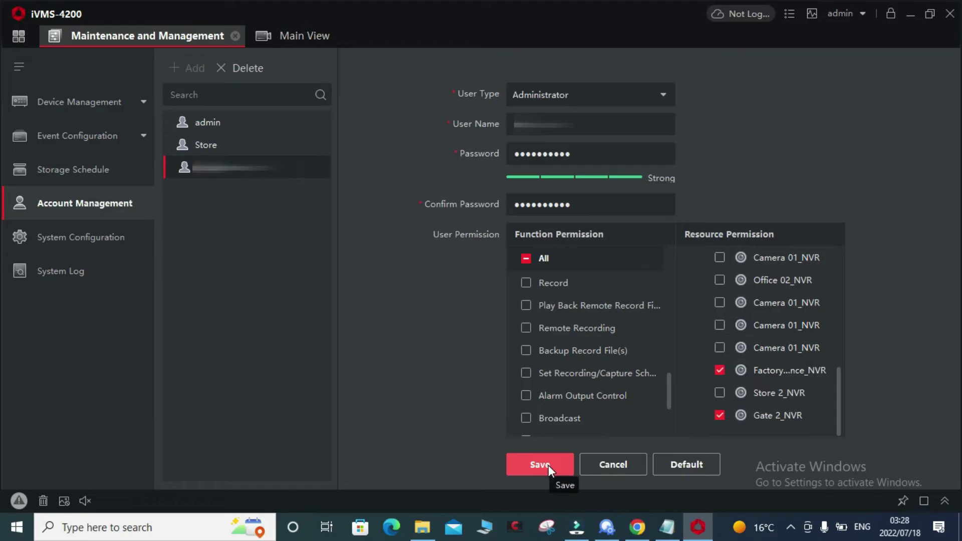
click(548, 466)
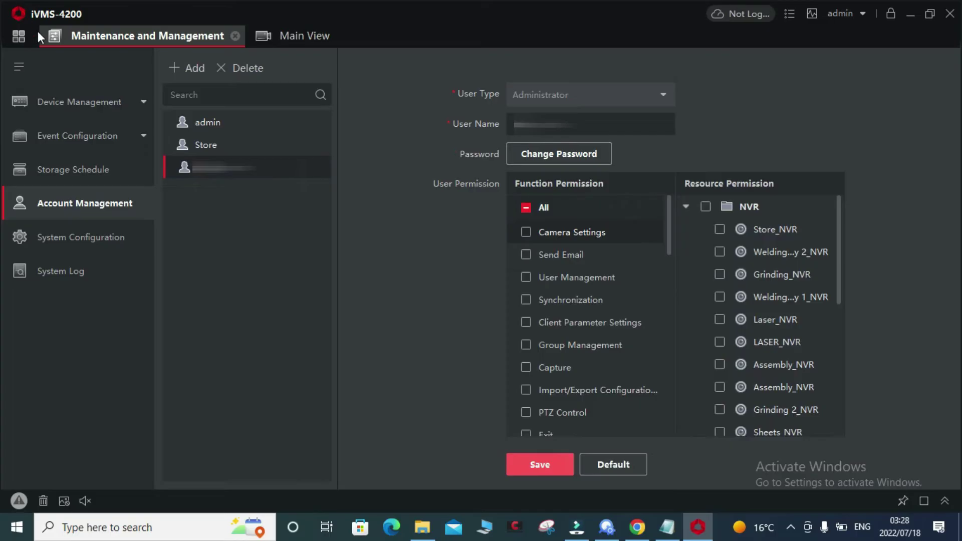
click(862, 13)
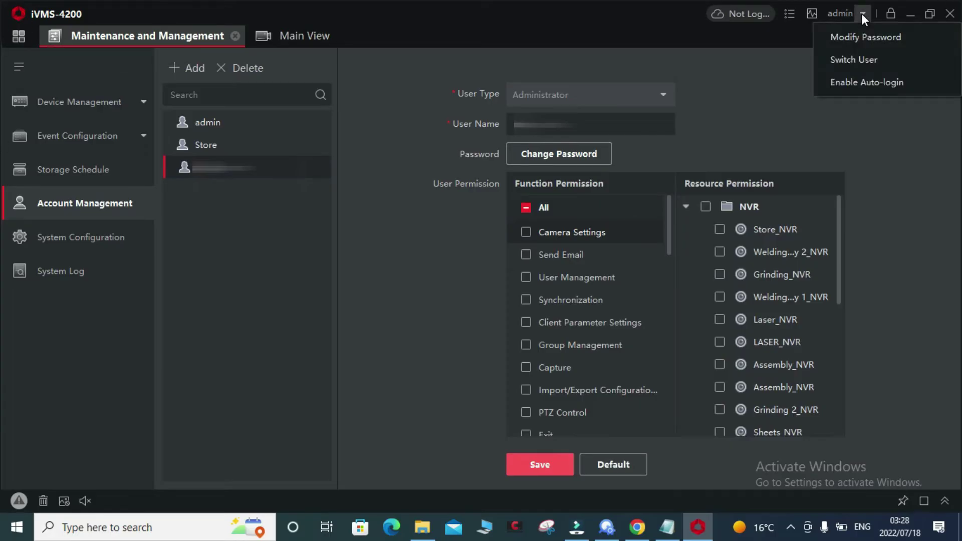
click(862, 60)
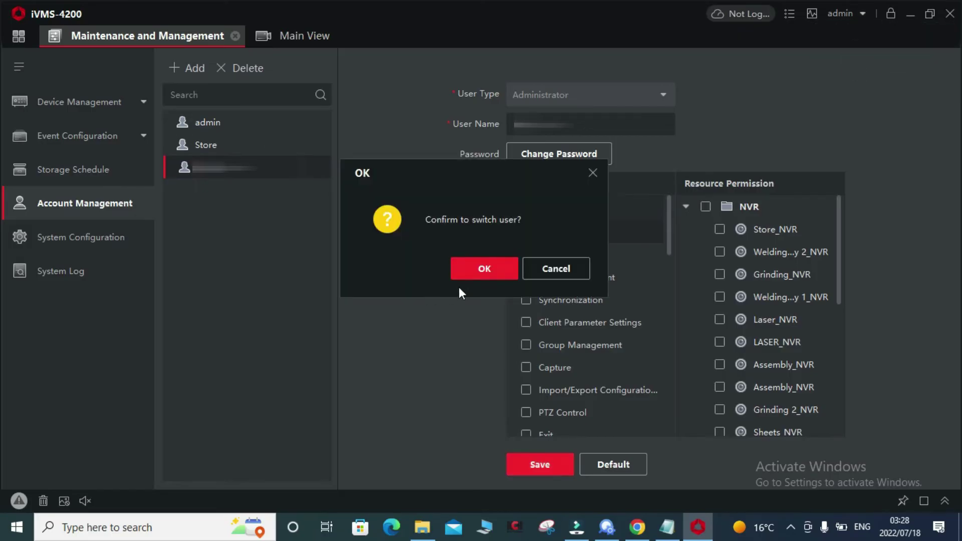
- Confirm the user switch and log in with the new account's name and password
click(474, 267)
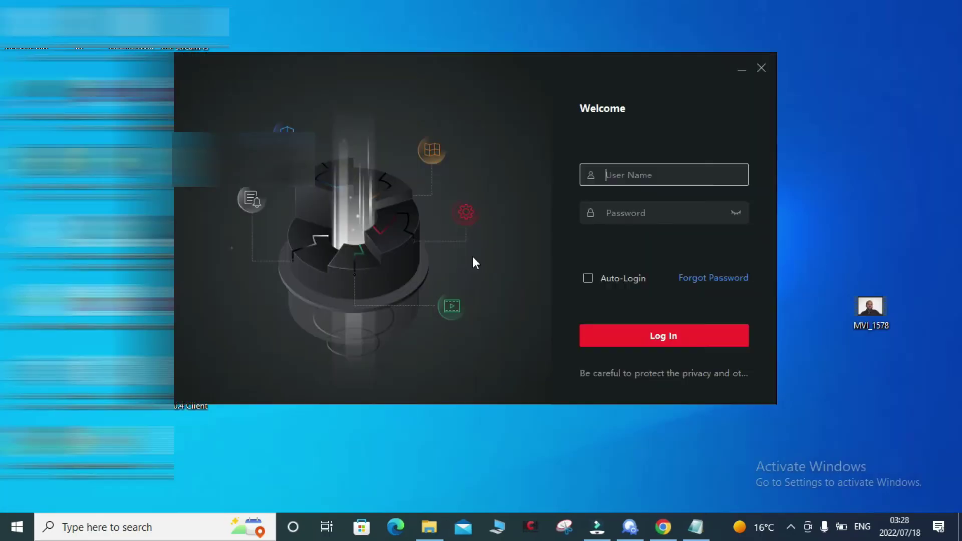
click(658, 169)
text(al)
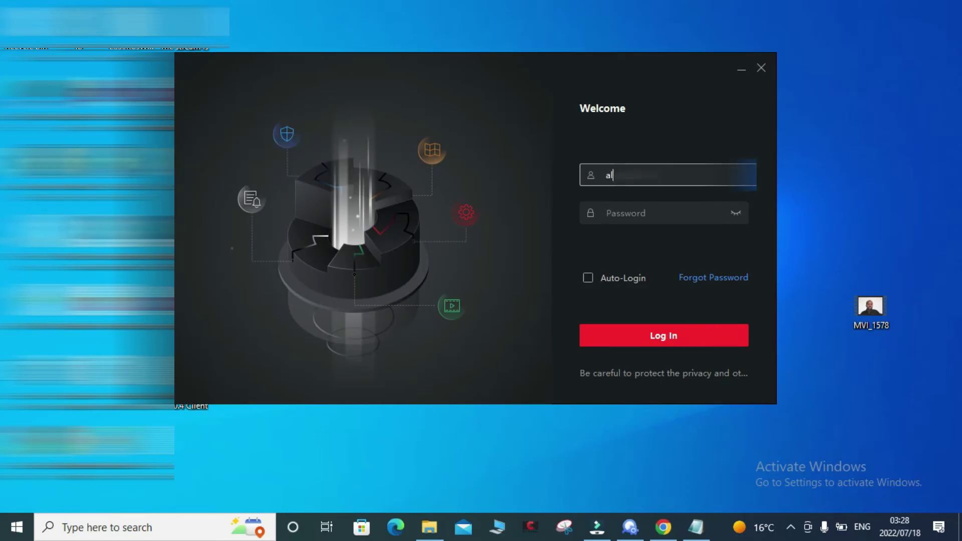
key(Tab)
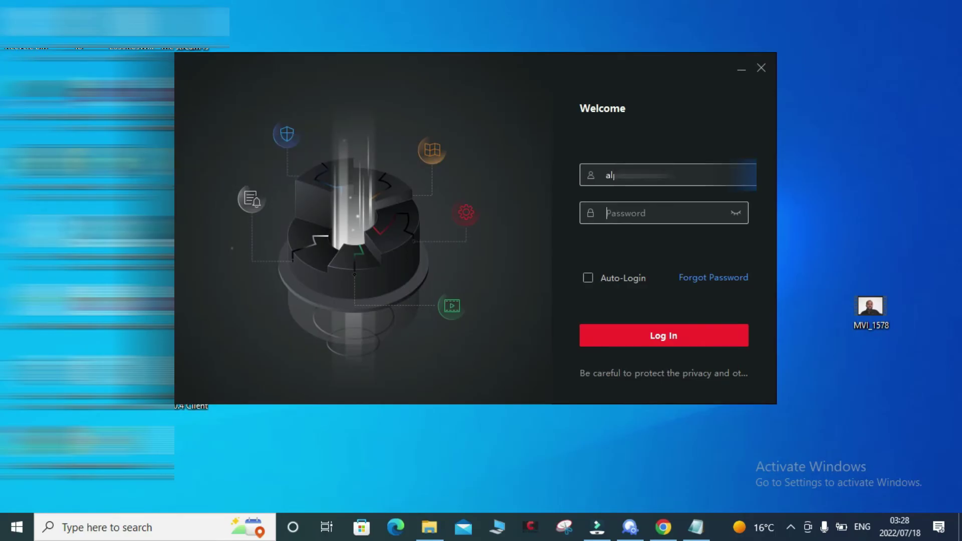
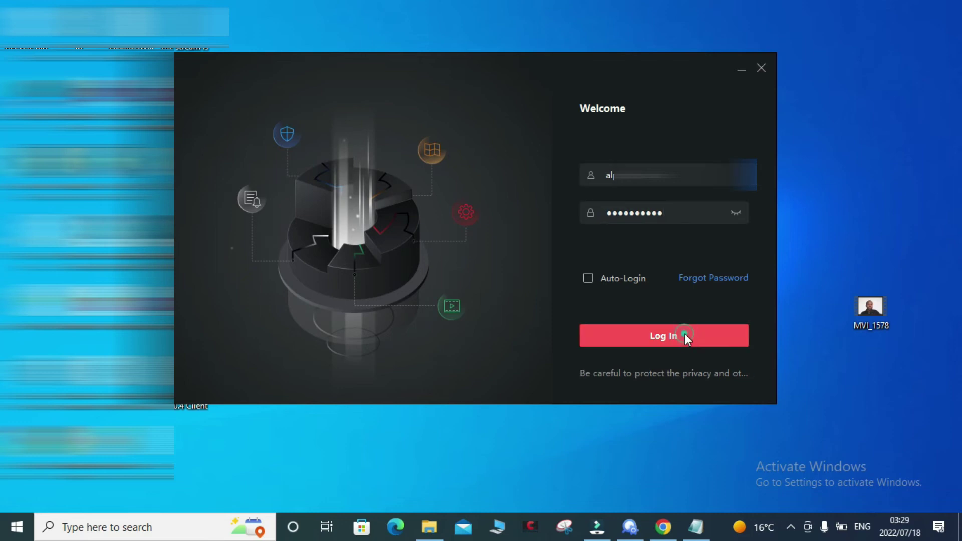
click(685, 333)
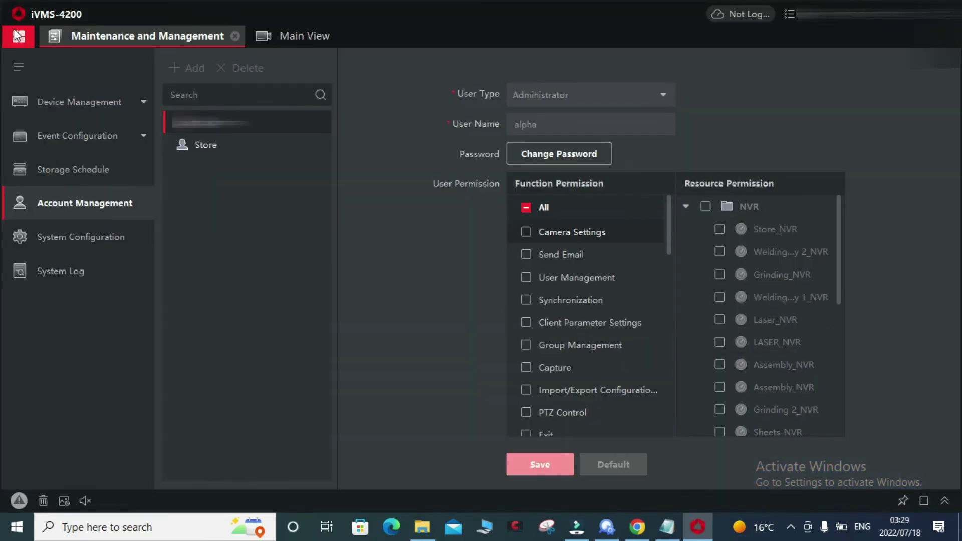
- Go to the home modules page and enter the Main View
click(18, 36)
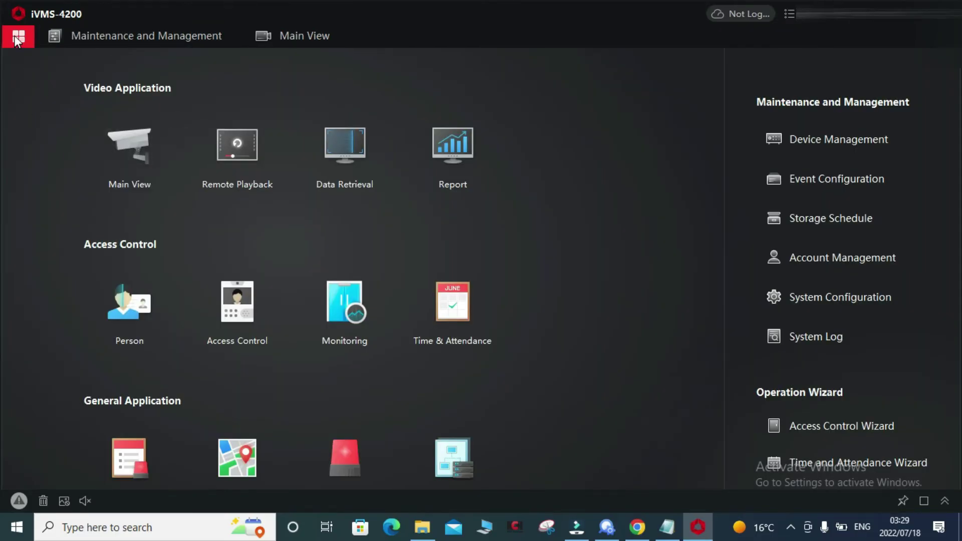
click(155, 172)
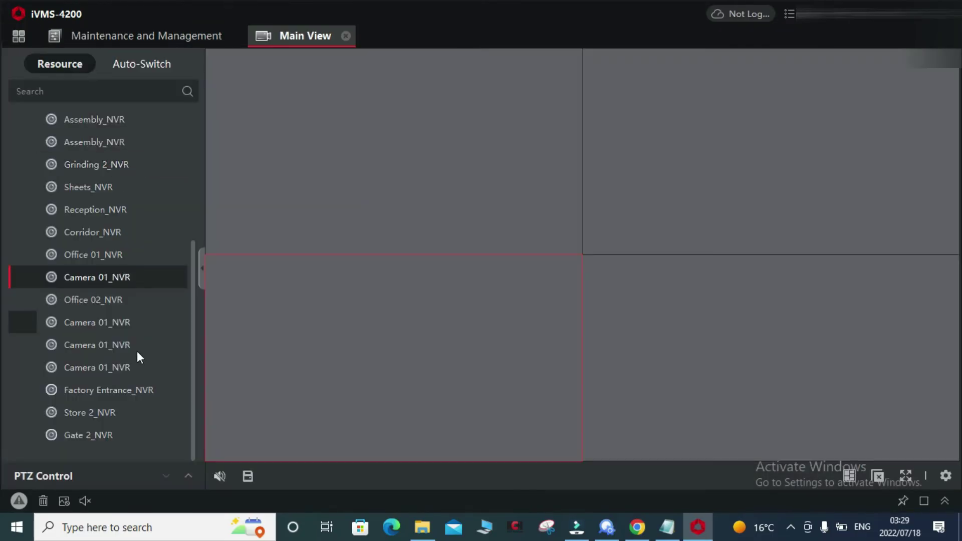
mouse_move(97, 435)
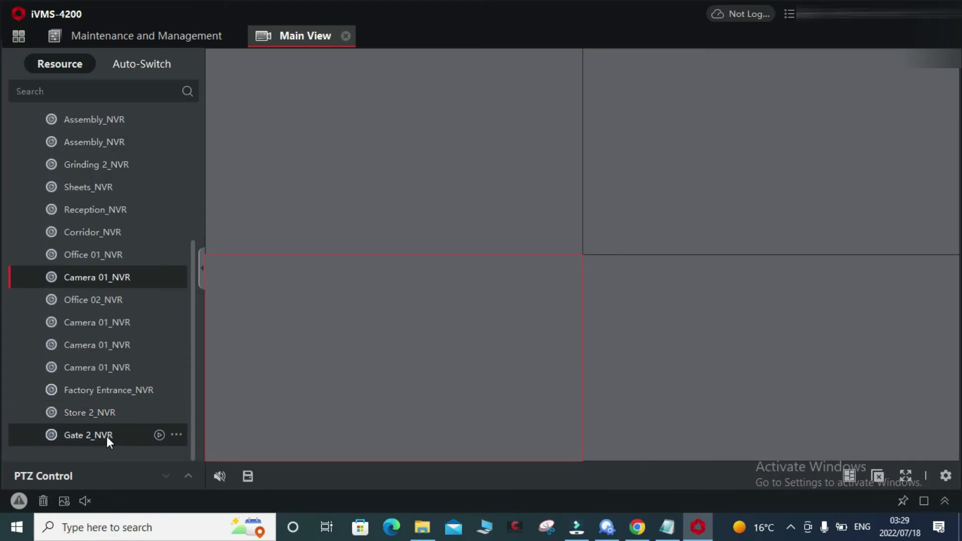
click(51, 408)
double_click(52, 413)
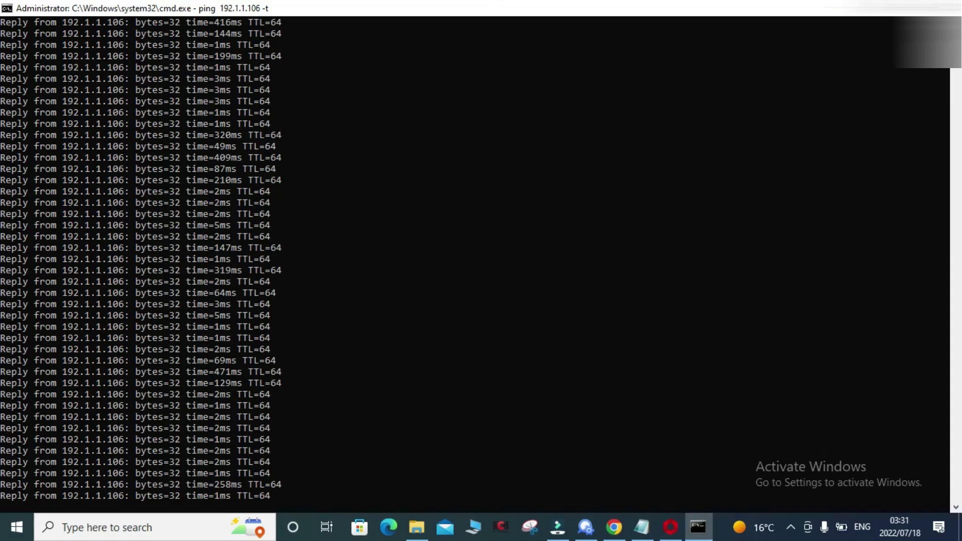
click(673, 527)
mouse_move(89, 413)
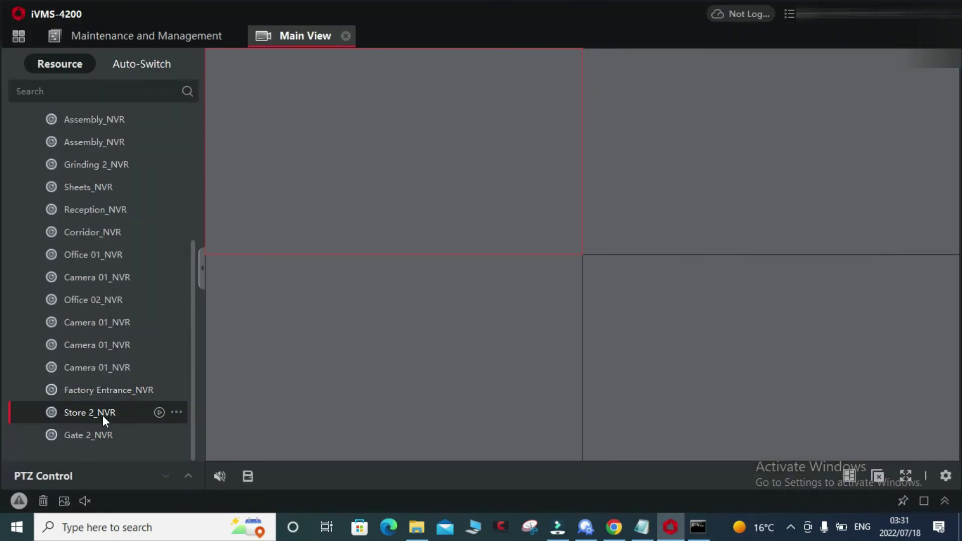
- Play Gate 2_NVR live, close its duplicate panes, and add Factory Entrance_NVR beside it
click(91, 256)
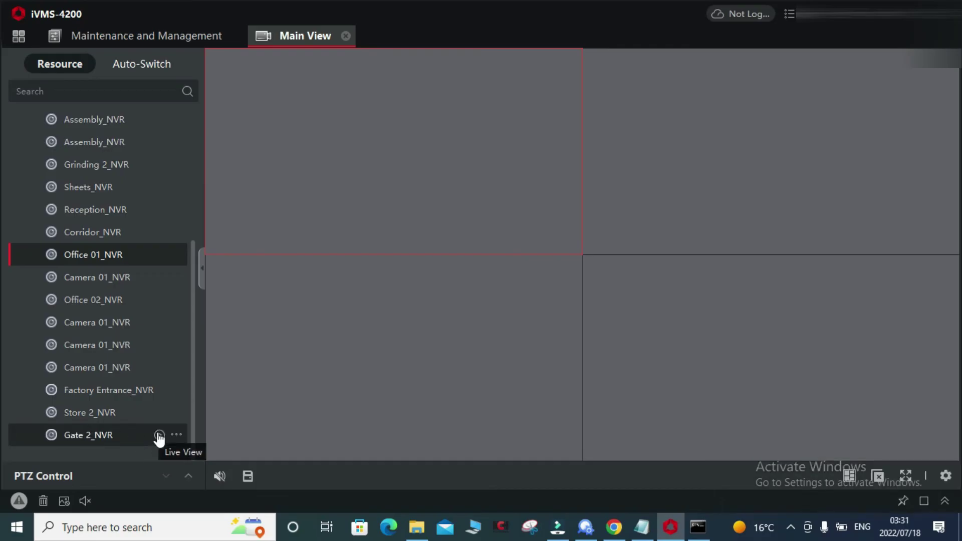
click(159, 436)
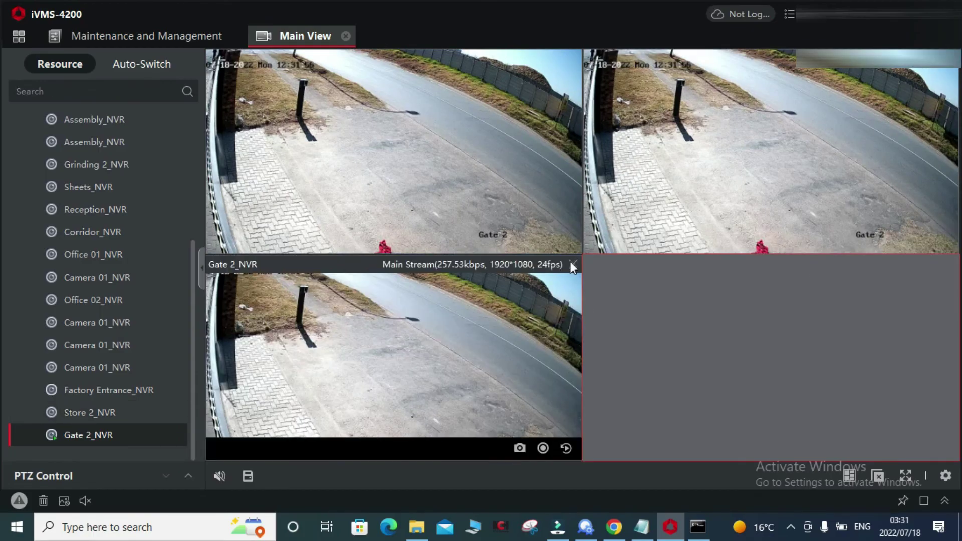
click(573, 265)
mouse_move(772, 150)
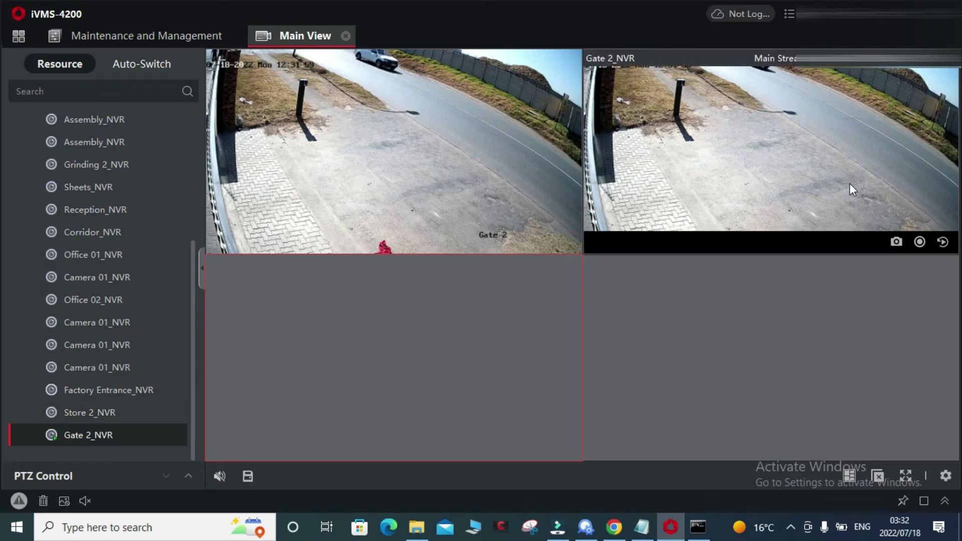
click(952, 58)
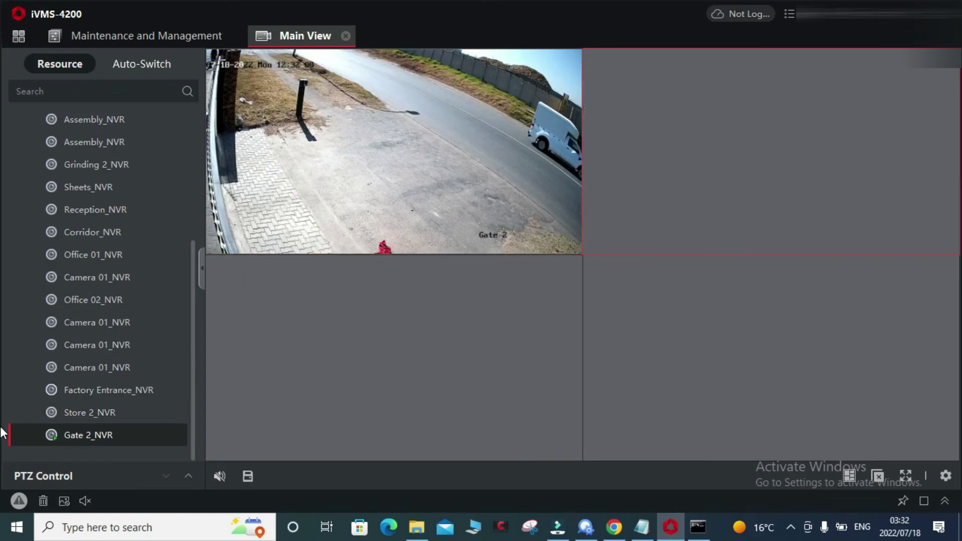
double_click(69, 391)
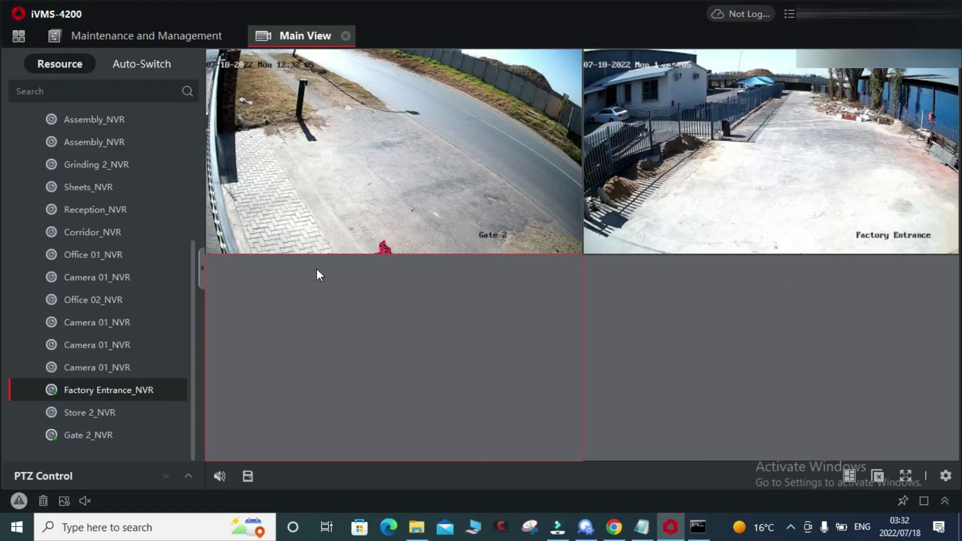
- Try Corridor_NVR (refused), maximize the Gate 2 pane, and attempt a snapshot (refused)
double_click(85, 231)
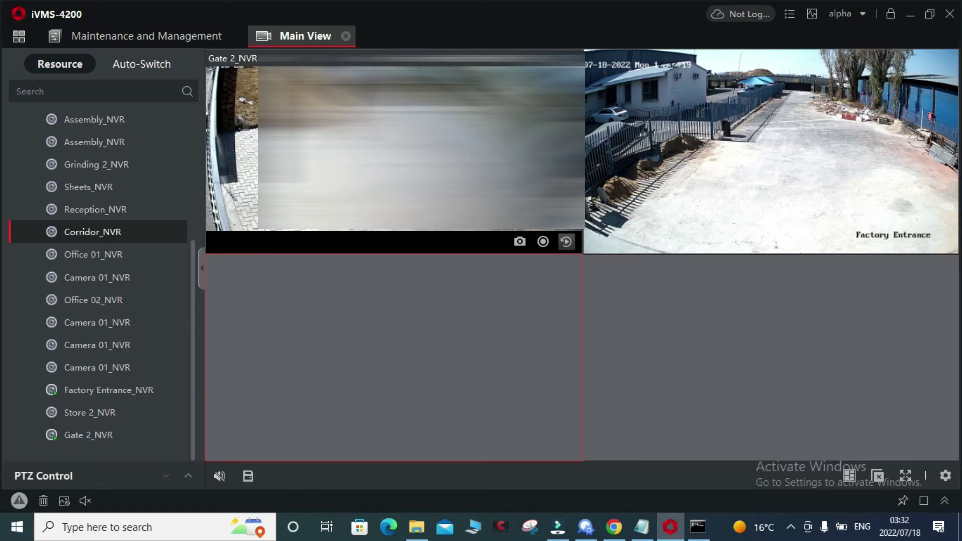
double_click(395, 151)
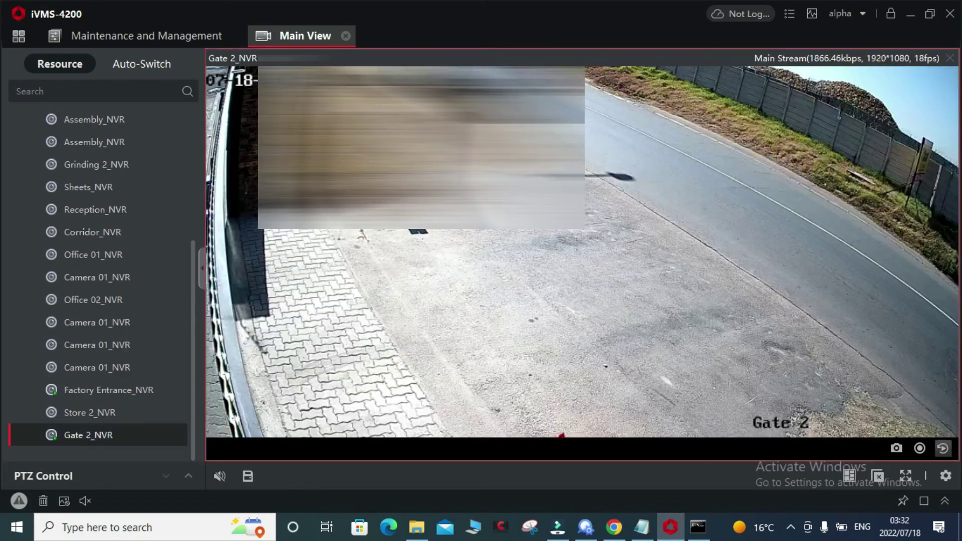
click(896, 447)
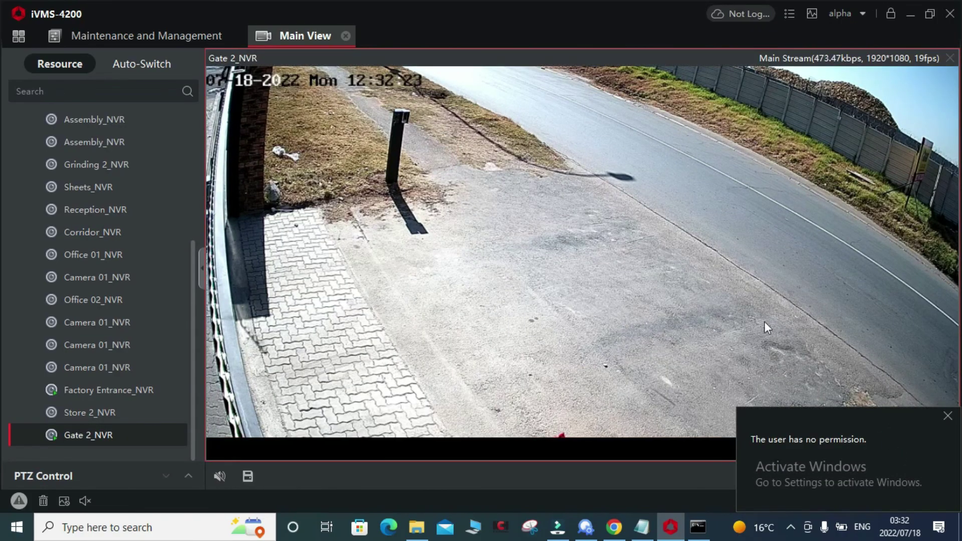